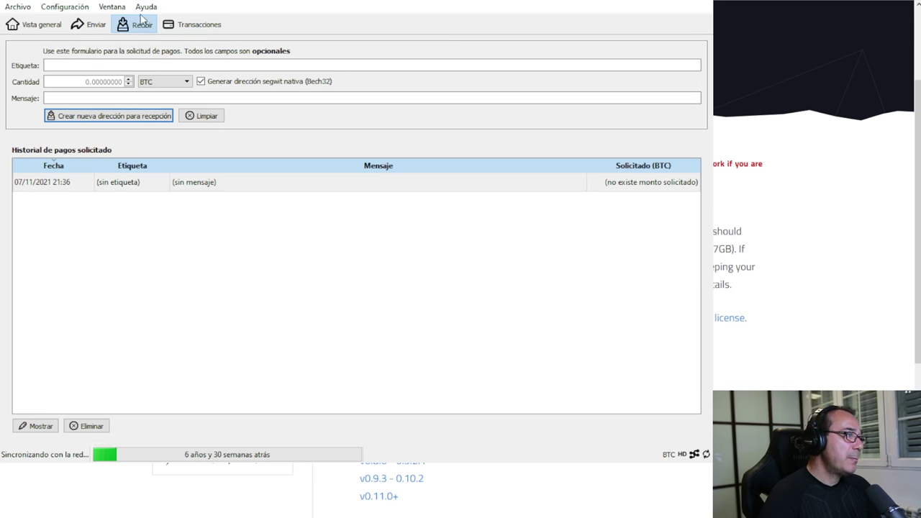
# - Check the wallet's transaction list and select the 07/11/2021 21:36 request in the receiving history
pyautogui.click(192, 29)
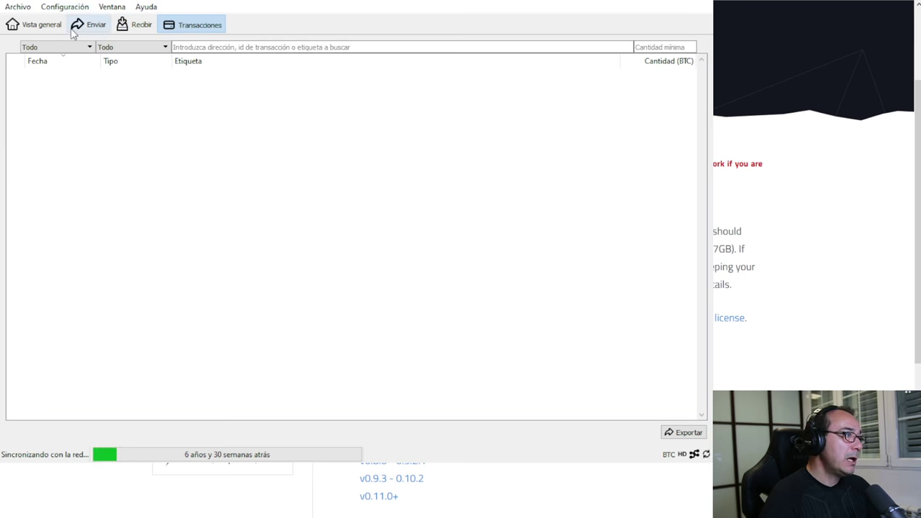
pyautogui.click(142, 26)
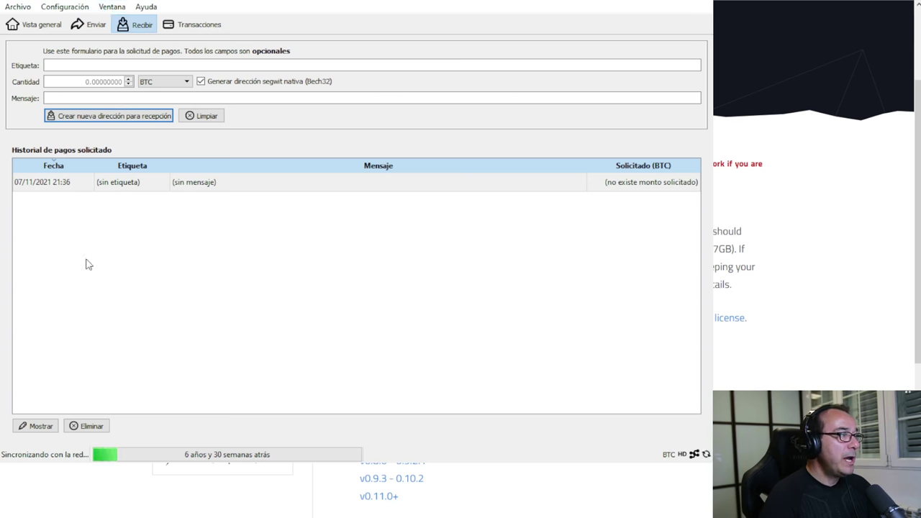
pyautogui.click(58, 188)
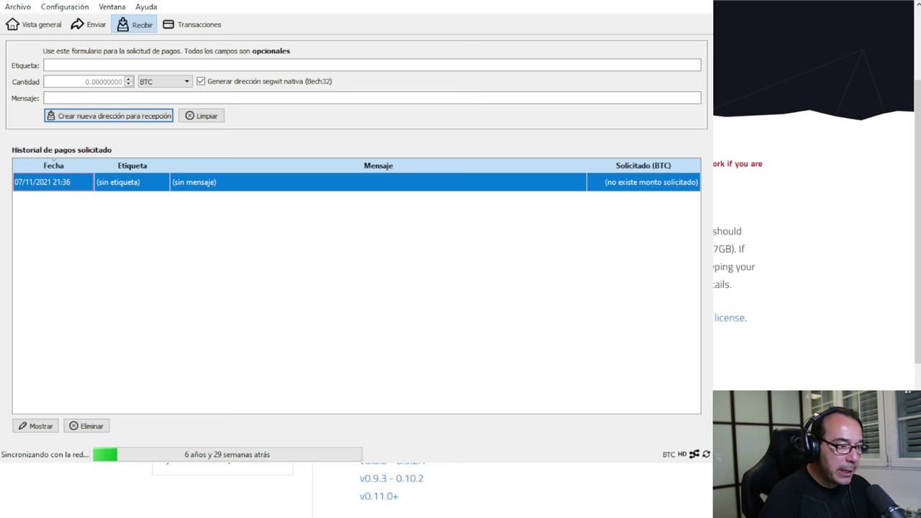
# - Switch to the browser and view the beginning of the Bitcoin Core download page
pyautogui.hotkey('alt', 'Tab')
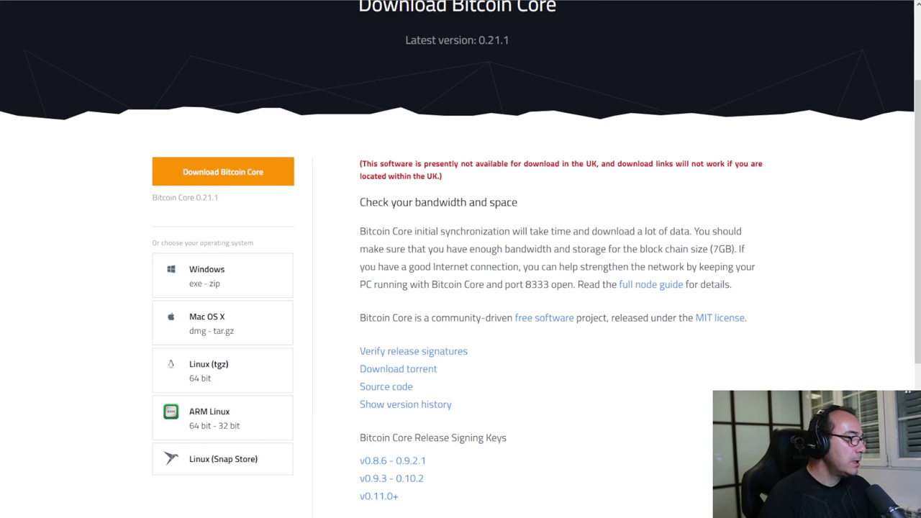
pyautogui.scroll(2, 448, 91)
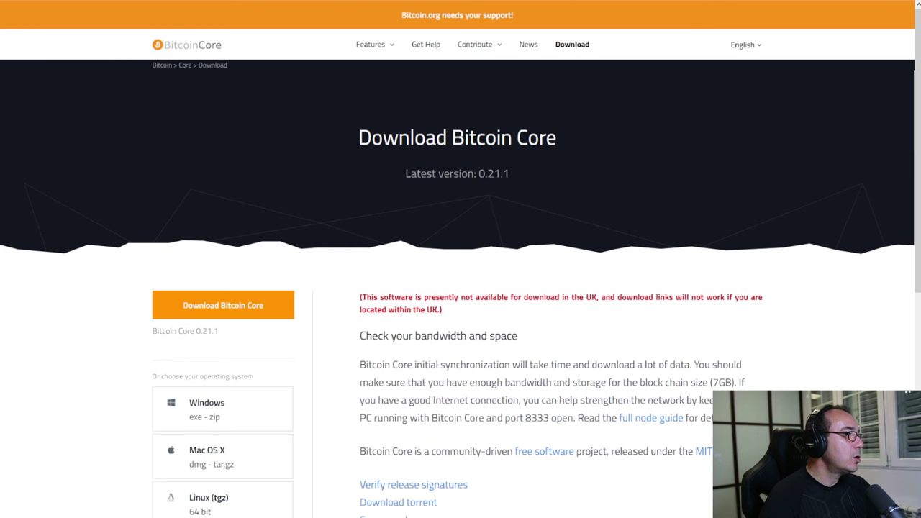
pyautogui.scroll(1, 601, 140)
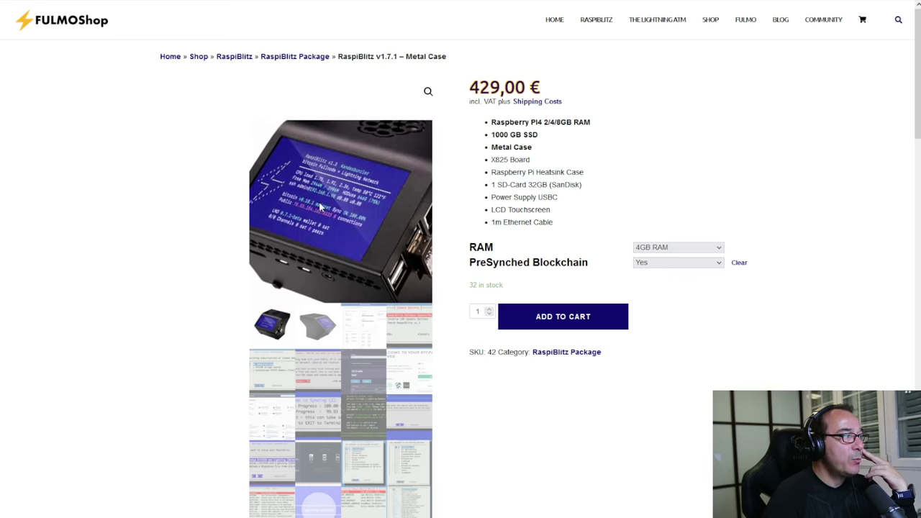
# - Browse the gallery pictures of the RaspiBlitz v1.7.1 – Metal Case, returning to the first product photo
pyautogui.click(373, 329)
pyautogui.click(395, 324)
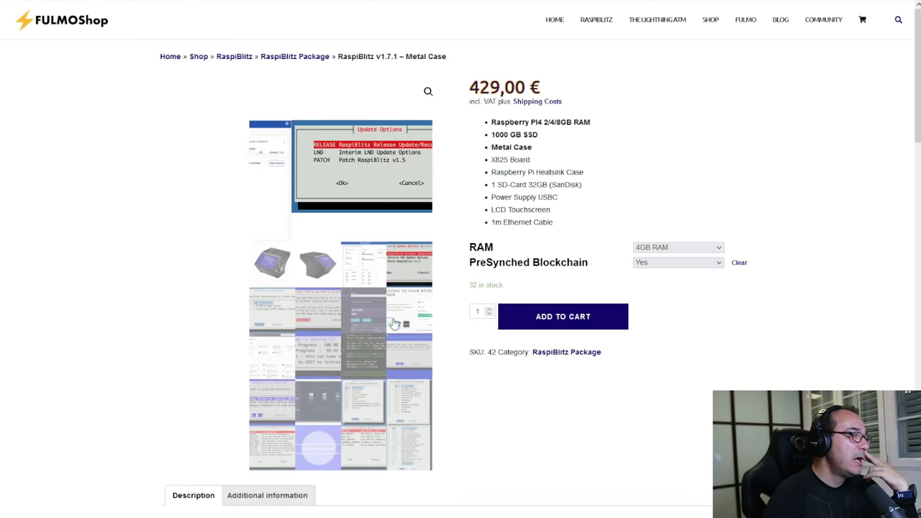
pyautogui.click(271, 256)
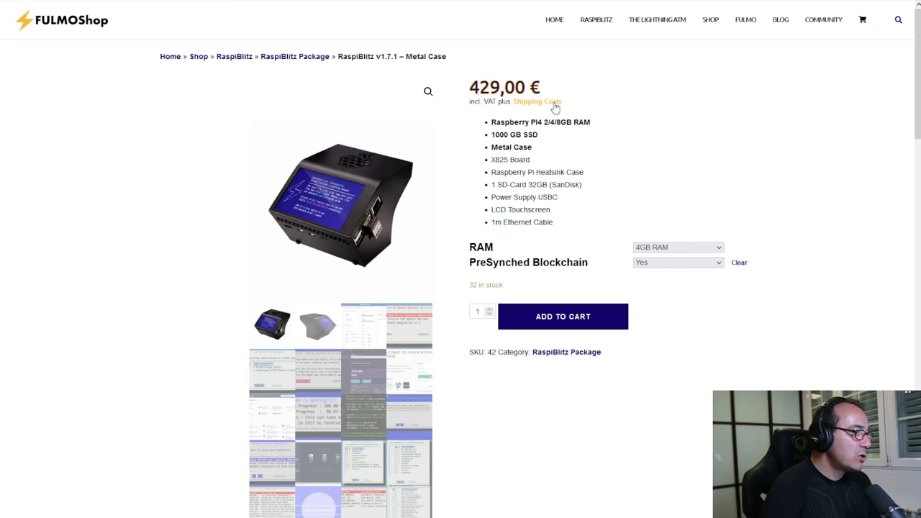
# - Open the RaspiBlitz v1.7.1 – Heatsink Case from the RaspiBlitz Package category, choosing 4GB RAM and Yes for PreSynched Blockchain
pyautogui.click(297, 58)
pyautogui.scroll(-2, 715, 210)
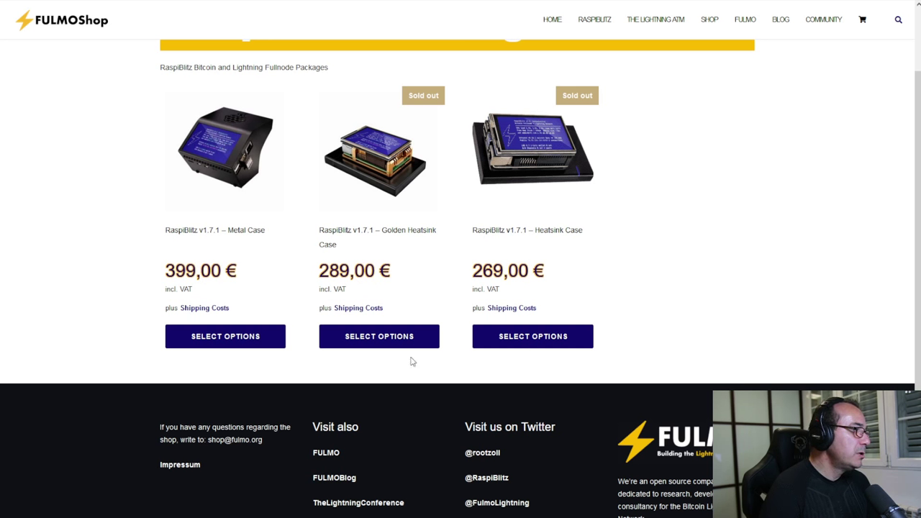
pyautogui.click(535, 151)
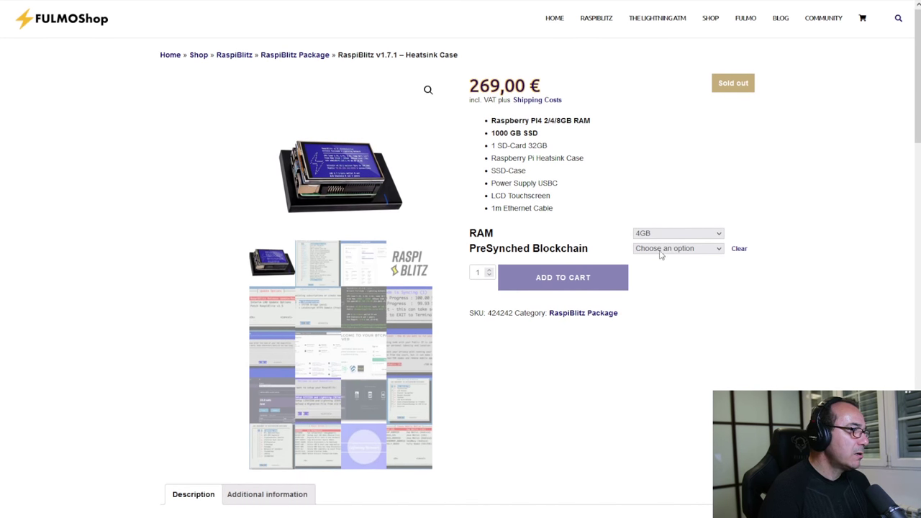
pyautogui.click(652, 281)
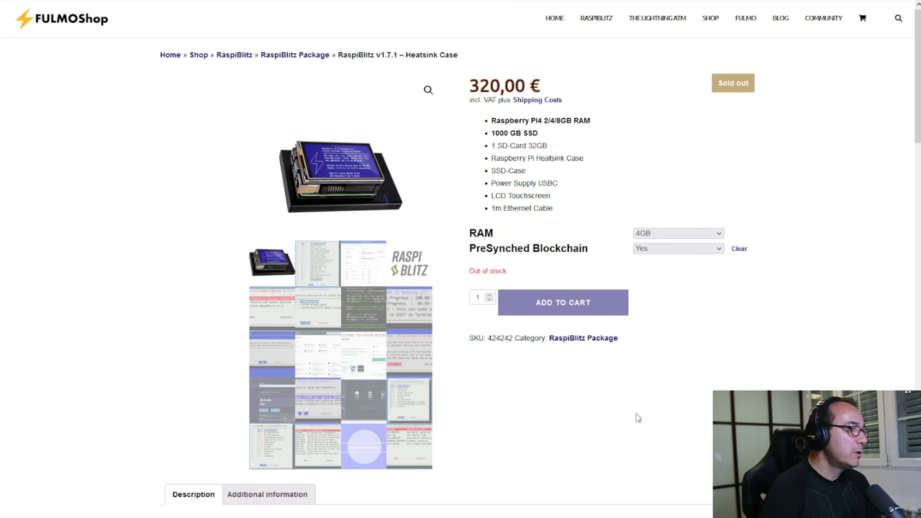
# - Read the Heatsink Case description and highlight Bitcoin-Core (Bitcoin Fullnode) in the software preinstallation list
pyautogui.scroll(-6, 636, 418)
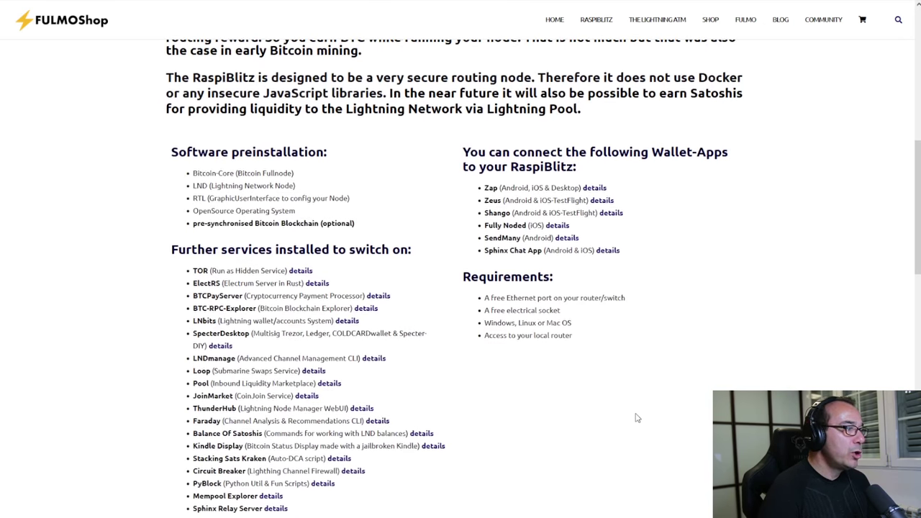
pyautogui.scroll(6, 636, 418)
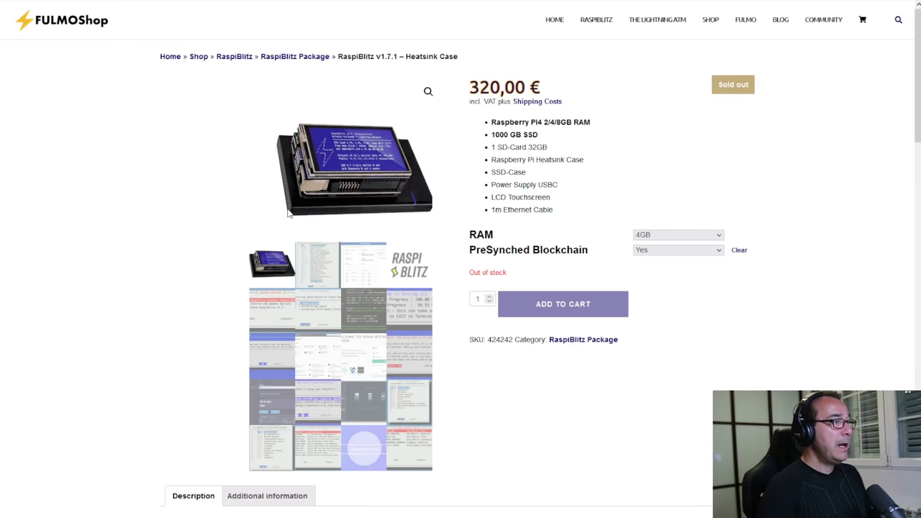
pyautogui.scroll(-2, 766, 319)
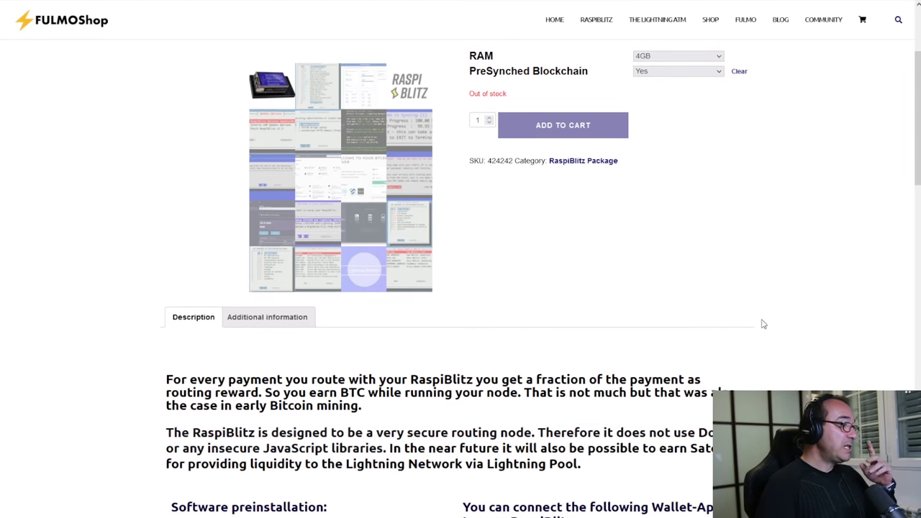
pyautogui.scroll(-3, 763, 324)
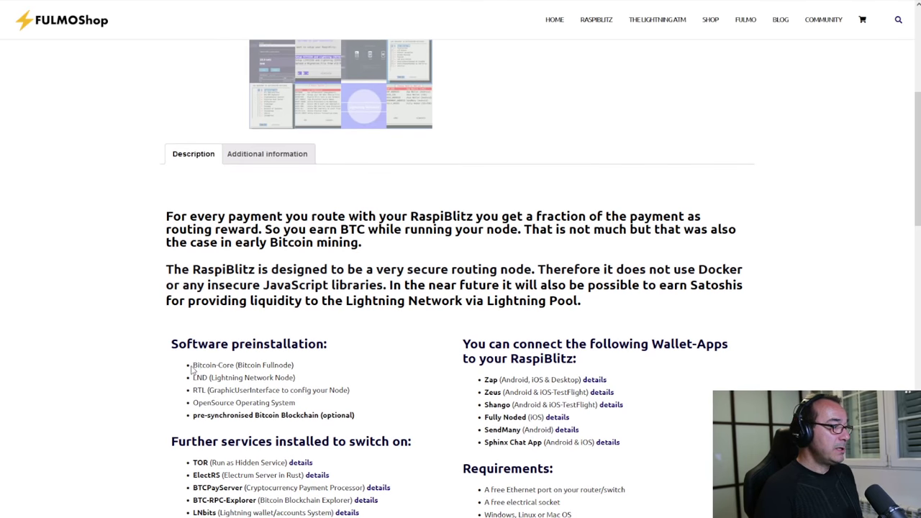
pyautogui.moveTo(294, 365); pyautogui.dragTo(201, 363)
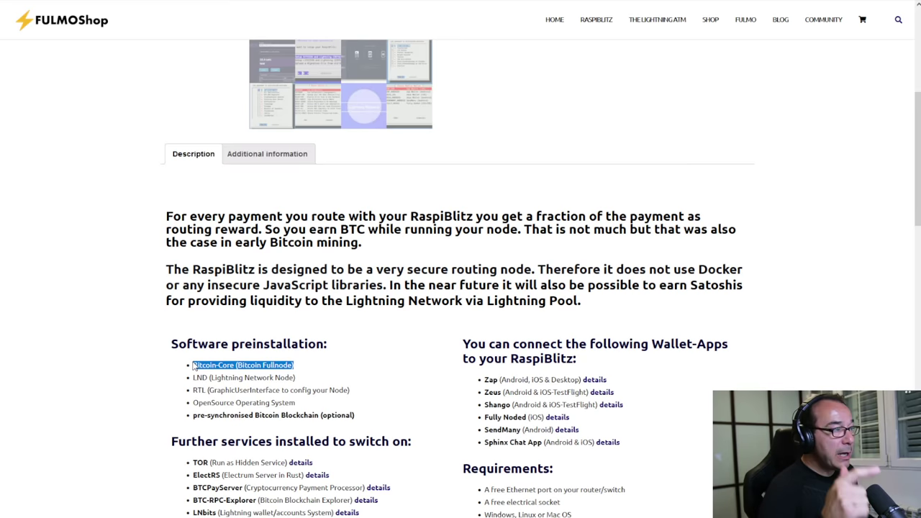
pyautogui.scroll(6, 847, 315)
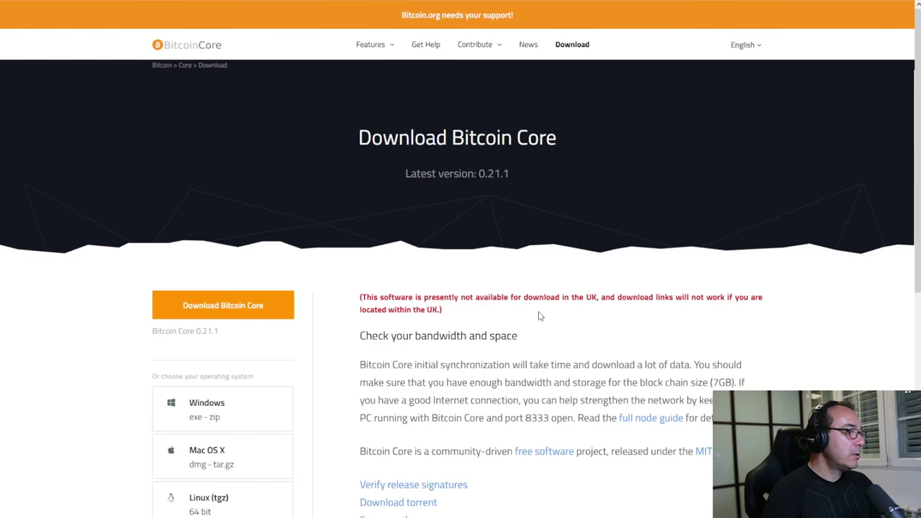
# - Switch to TradingView and examine the recent price action and support zones on the 1-hour BTCUSDT chart
pyautogui.scroll(-2, 540, 316)
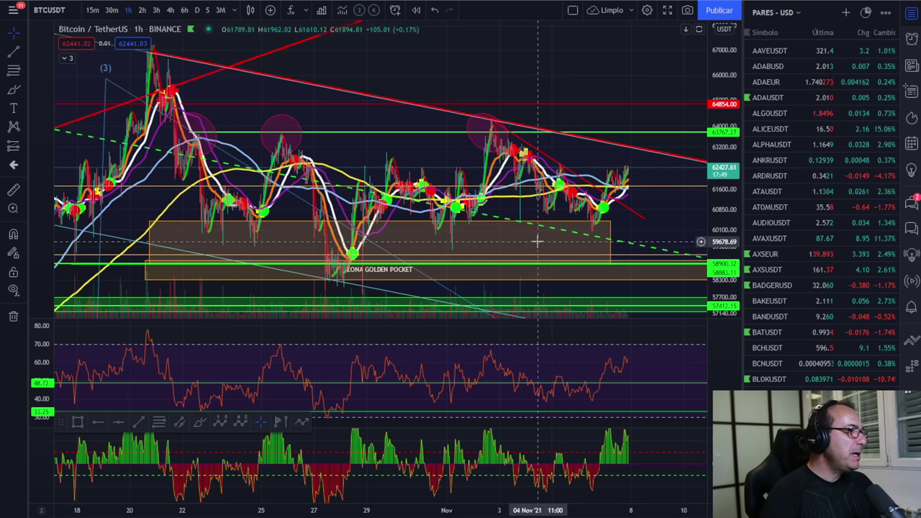
pyautogui.hscroll(2, 537, 242)
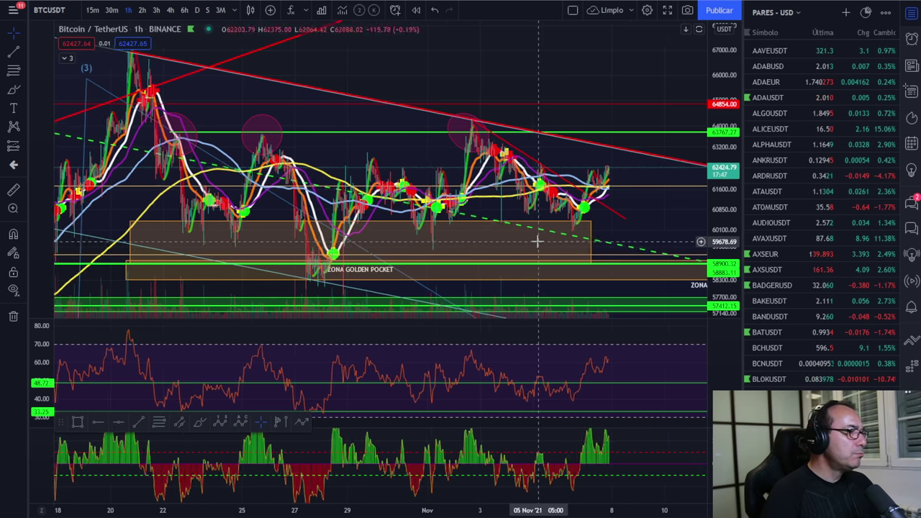
pyautogui.hscroll(8, 536, 243)
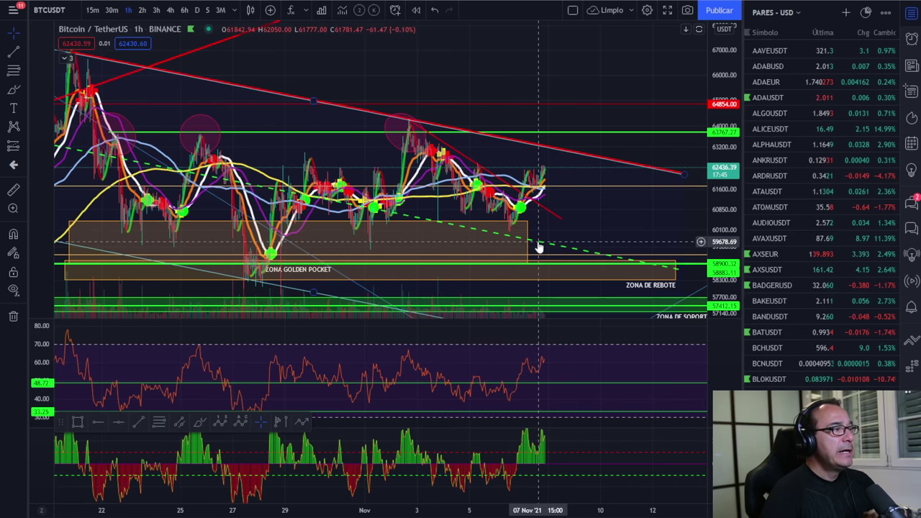
pyautogui.scroll(-5, 536, 245)
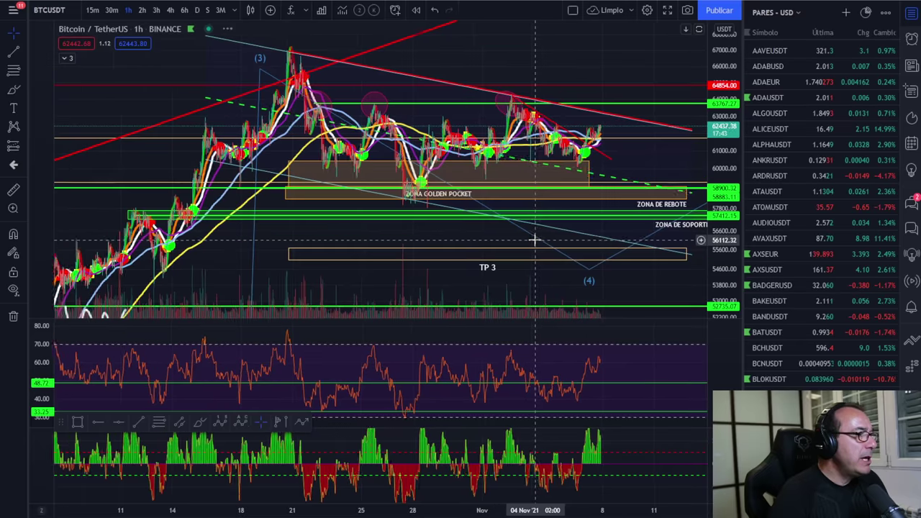
pyautogui.scroll(1, 534, 244)
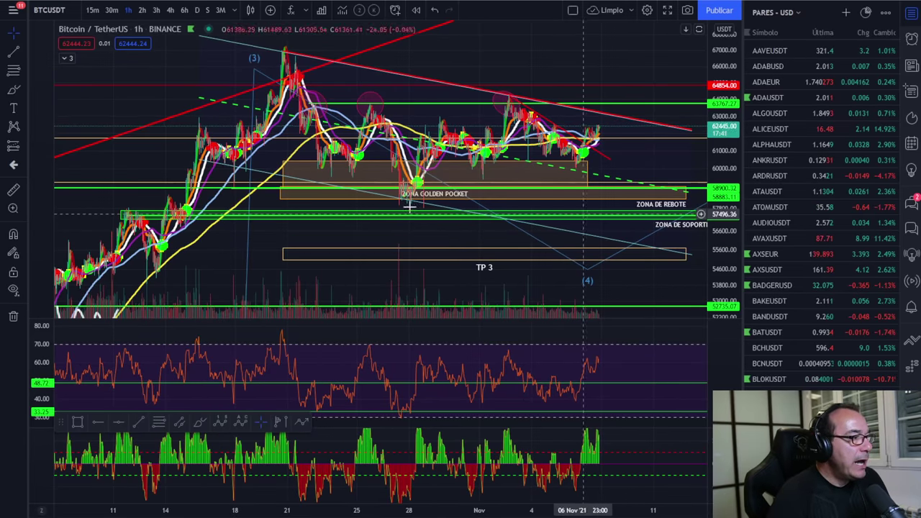
# - Set the BTCUSDT chart in the Limpio layout to the 4-hour interval and inspect the latest candles
pyautogui.click(170, 10)
pyautogui.scroll(3, 489, 208)
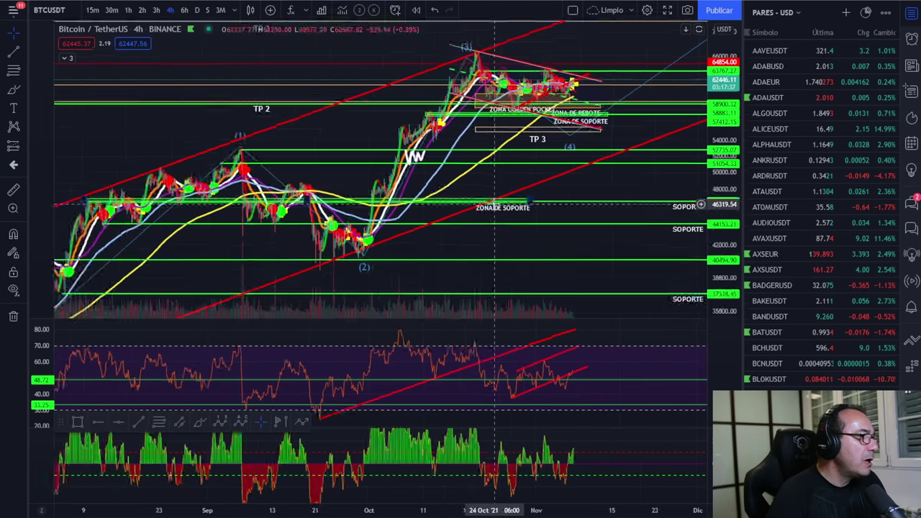
pyautogui.scroll(5, 494, 205)
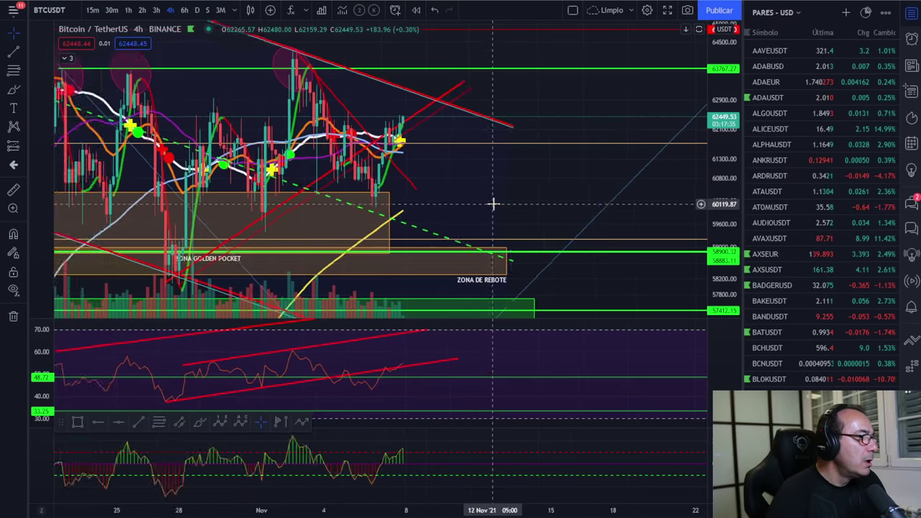
pyautogui.scroll(-5, 494, 205)
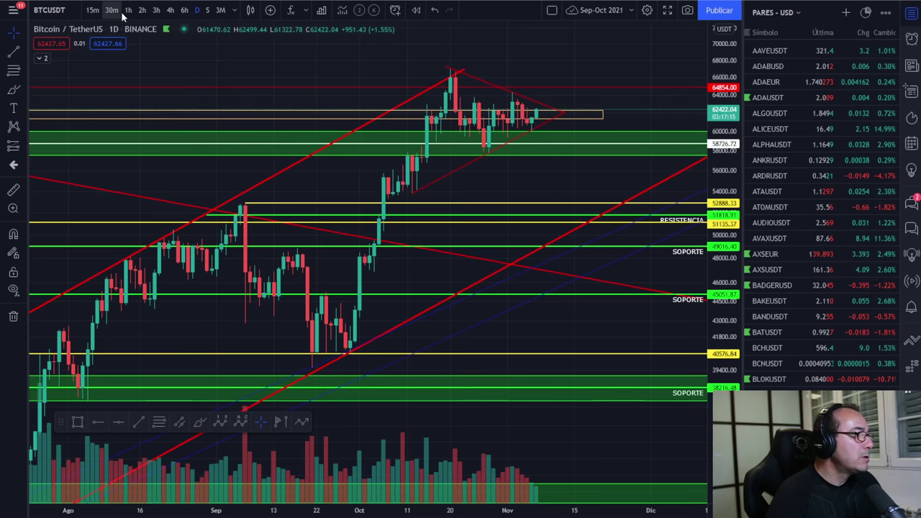
# - Set the BTCUSDT chart in the Sep-Oct 2021 layout to the 4-hour interval, showing the October and November candles
pyautogui.click(170, 10)
pyautogui.scroll(-6, 444, 222)
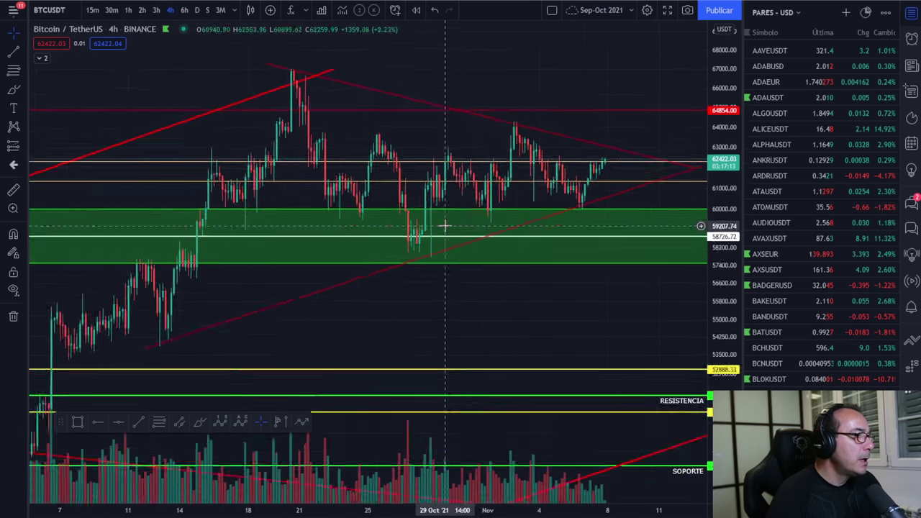
pyautogui.scroll(-1, 444, 225)
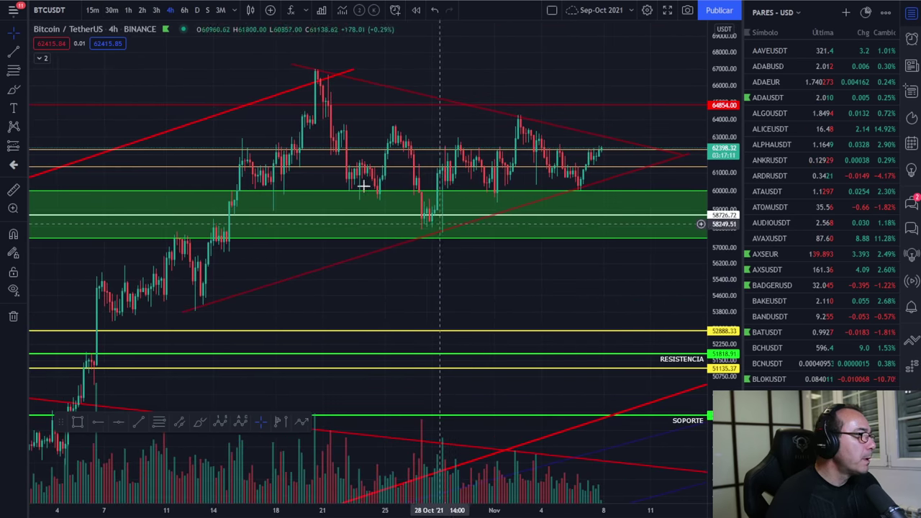
# - Draw a green descending trend line along the highs from about 67,019 on 20 October to about 61,837 on 14 November
pyautogui.click(13, 54)
pyautogui.click(307, 70)
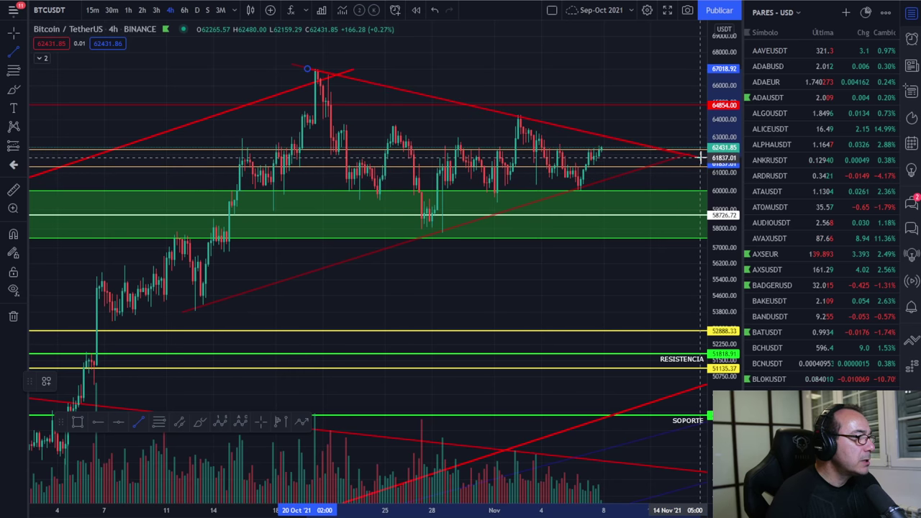
pyautogui.click(700, 157)
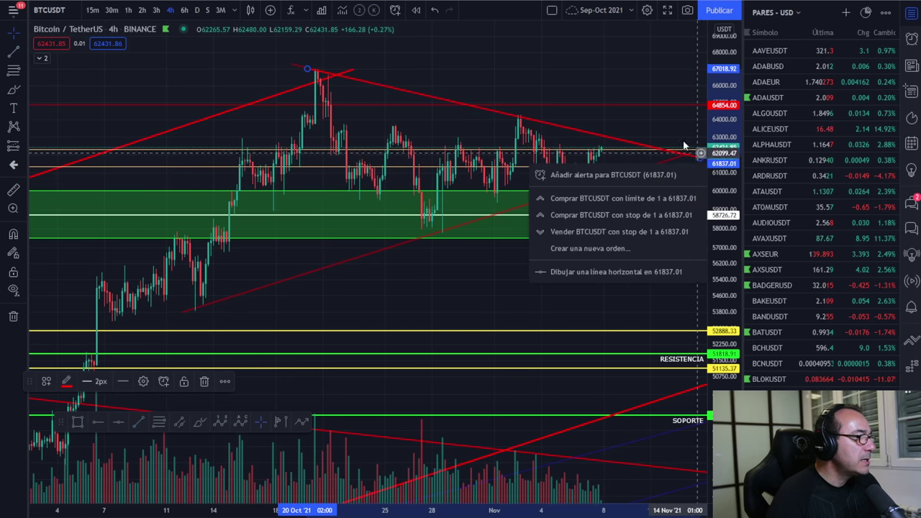
pyautogui.click(67, 383)
pyautogui.click(66, 515)
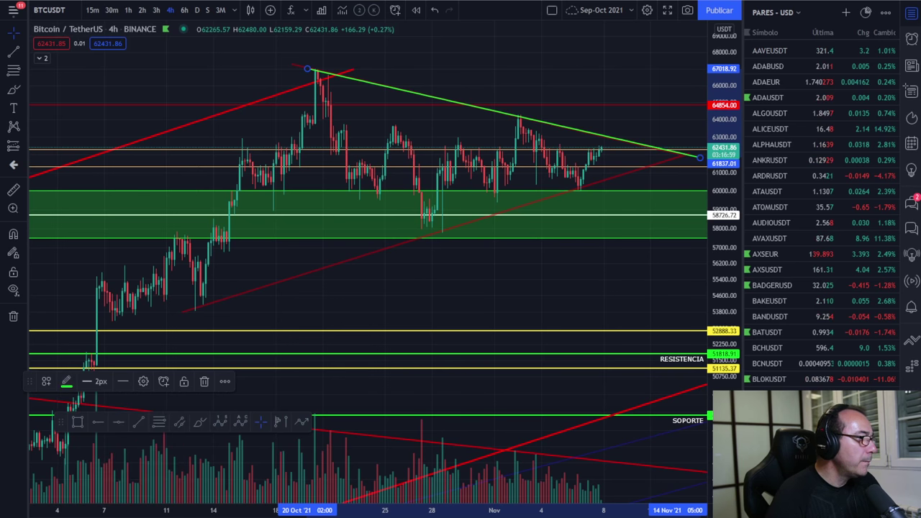
# - Draw a descending trend line along the lows from about 60,399 on 17 October to about 55,415 on 13 November
pyautogui.click(13, 52)
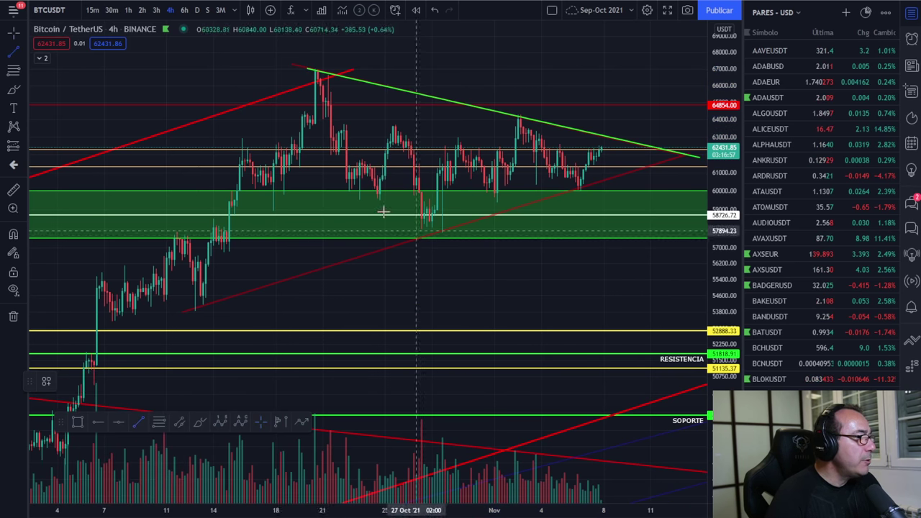
pyautogui.click(262, 183)
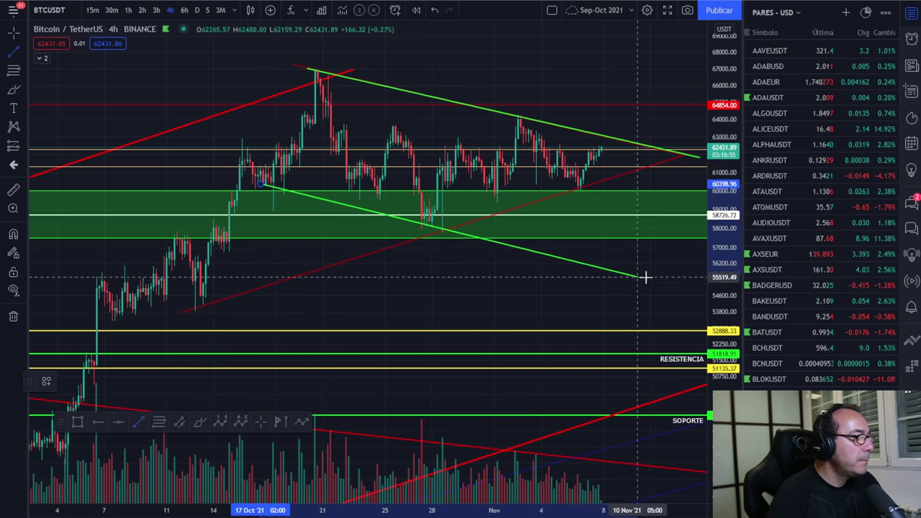
pyautogui.click(683, 278)
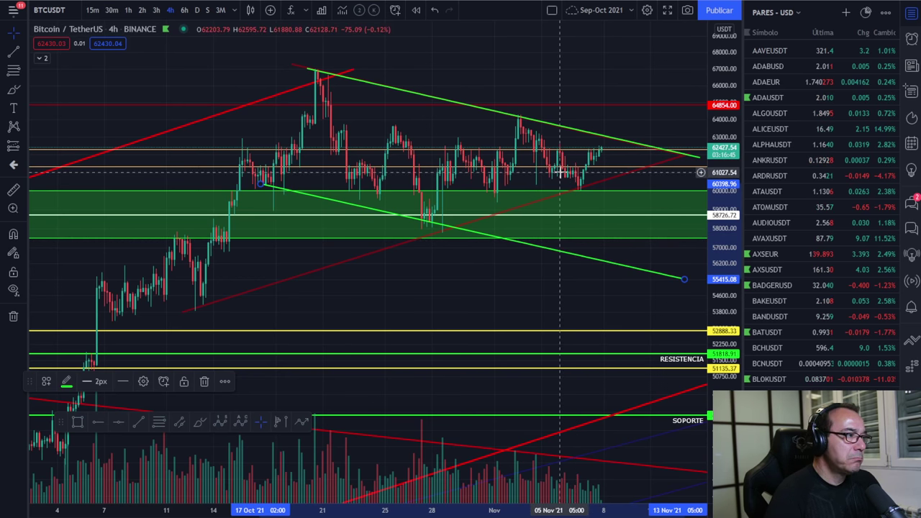
# - Move the lower green trend line's later endpoint to about 59,678 on 15 November
pyautogui.moveTo(560, 173); pyautogui.dragTo(510, 176)
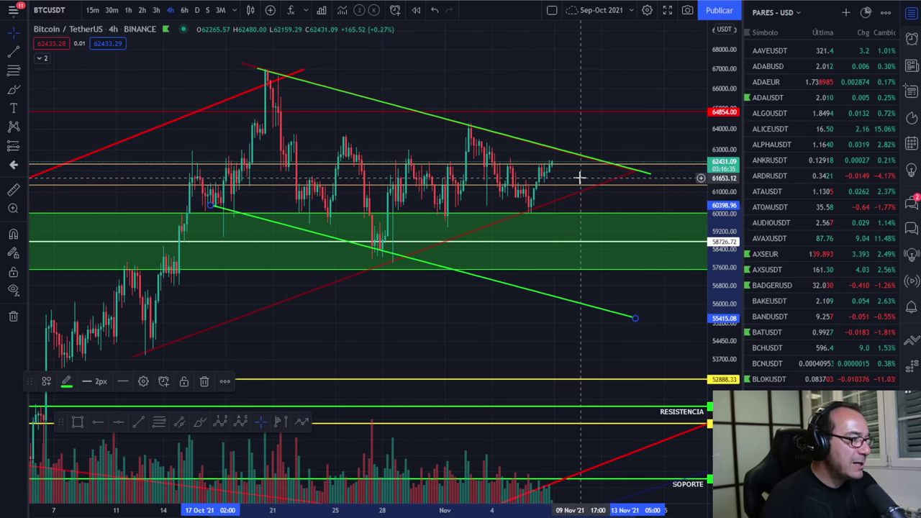
pyautogui.moveTo(635, 319); pyautogui.dragTo(667, 220)
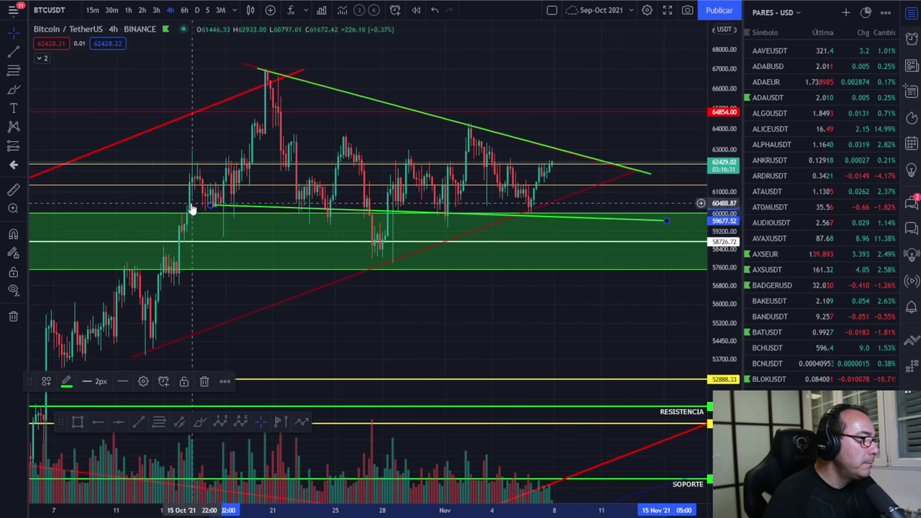
# - Level the lower green trend line by moving its start to 15 October, and place a copy from about 63,808 to 63,666 along the highs
pyautogui.moveTo(210, 207); pyautogui.dragTo(180, 220)
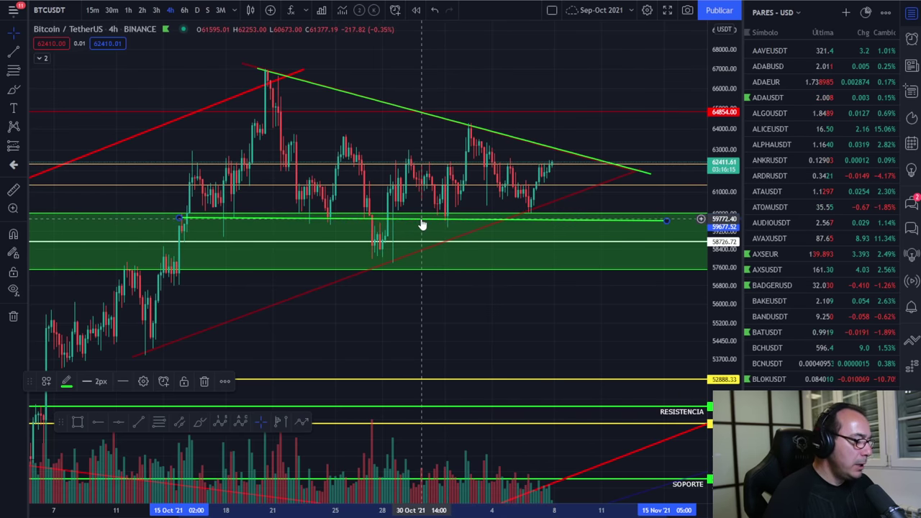
pyautogui.moveTo(422, 225); pyautogui.dragTo(426, 131)
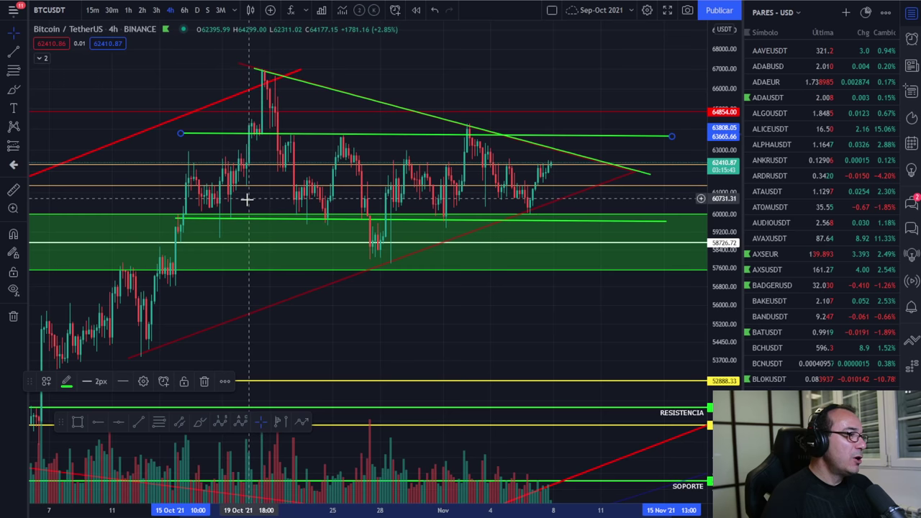
# - Reshape the lower green line into an ascending support along the lows, from about 57,279 on 23 October to 62,857 on 16 November
pyautogui.moveTo(180, 218); pyautogui.dragTo(275, 284)
pyautogui.moveTo(576, 293); pyautogui.dragTo(669, 105)
pyautogui.moveTo(144, 287); pyautogui.dragTo(315, 288)
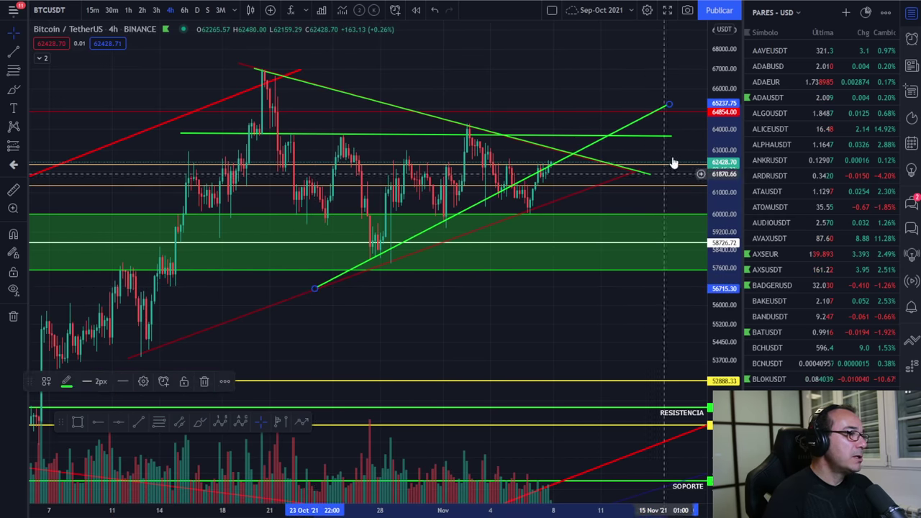
pyautogui.moveTo(670, 102); pyautogui.dragTo(687, 154)
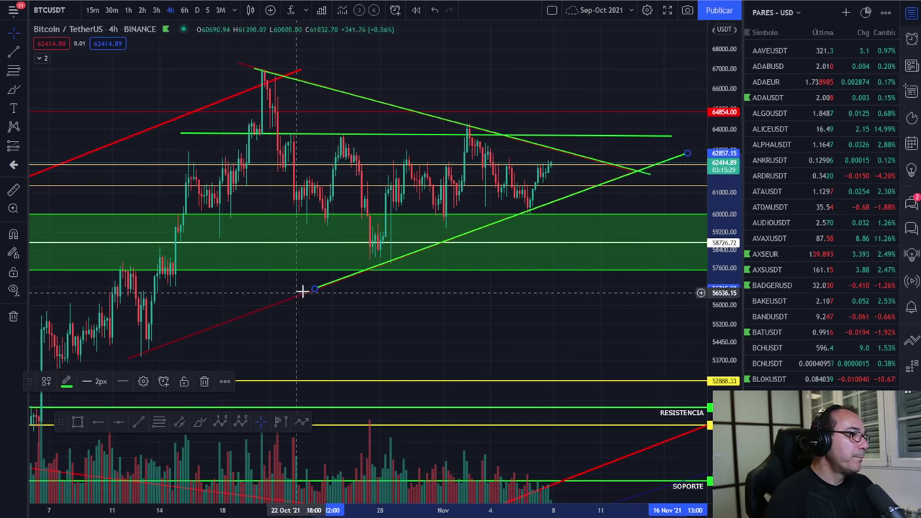
pyautogui.moveTo(313, 287); pyautogui.dragTo(314, 276)
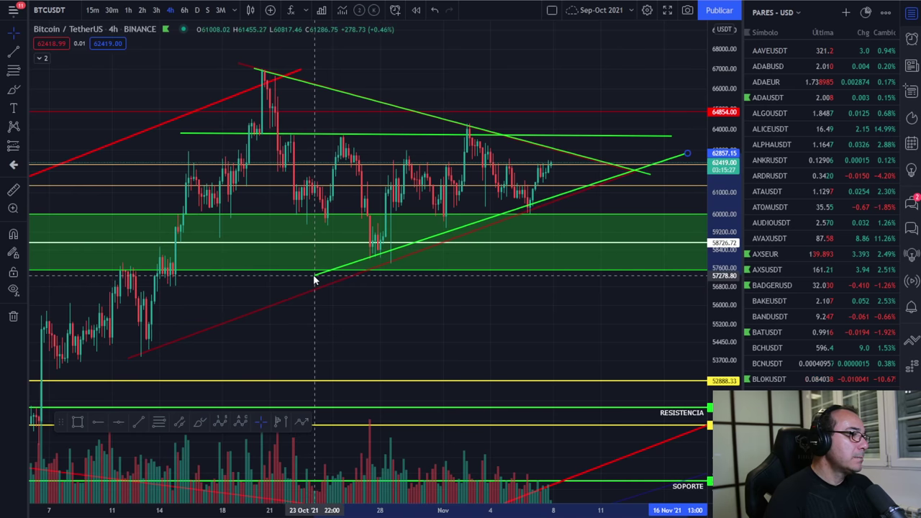
# - Tilt the copied upper green line into an ascending line from about 60,181 on 16 October to about 66,620 on 12 November
pyautogui.moveTo(180, 134); pyautogui.dragTo(201, 210)
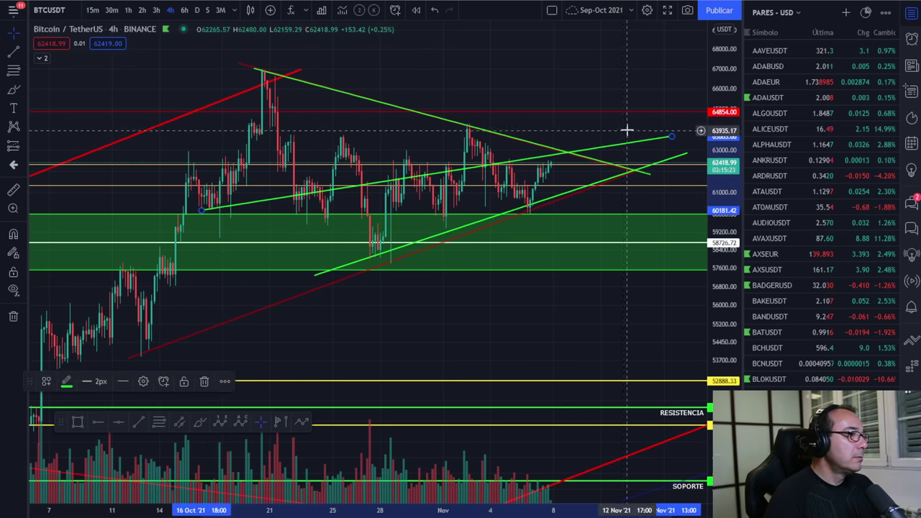
pyautogui.moveTo(668, 133); pyautogui.dragTo(624, 75)
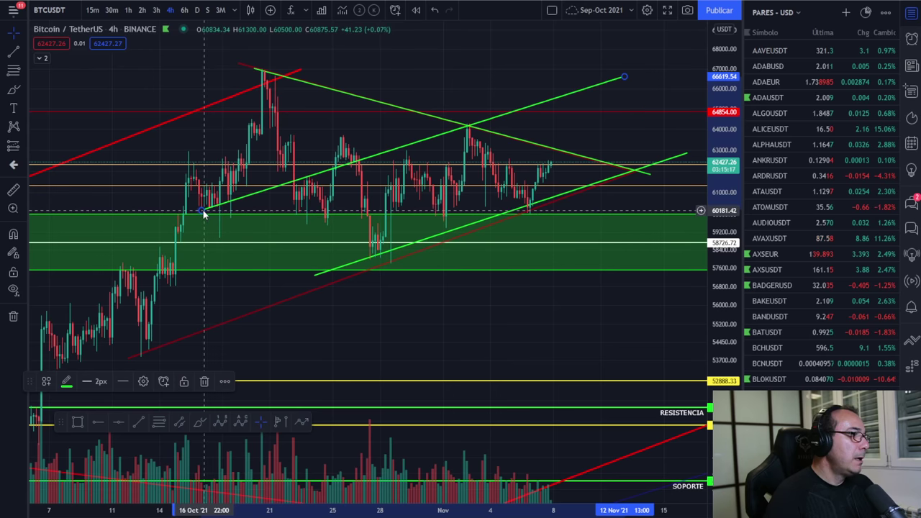